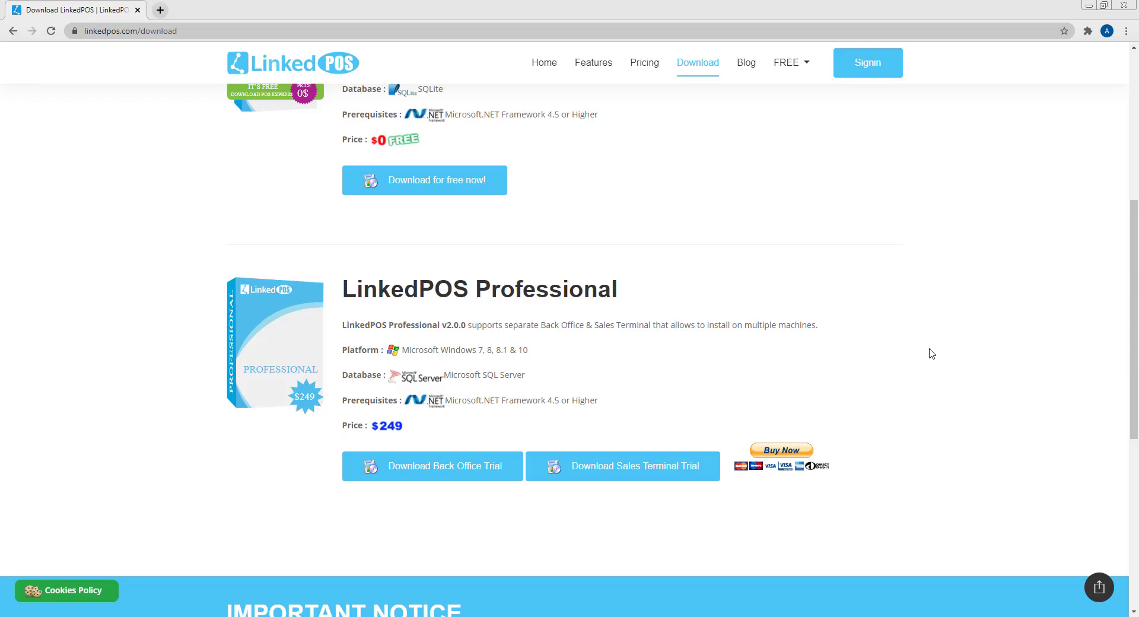
- Scroll the LinkedPOS website to find the Back Office trial download
{"action": "scroll", "coordinate": [935, 350], "scroll_direction": "up", "scroll_amount": 6}
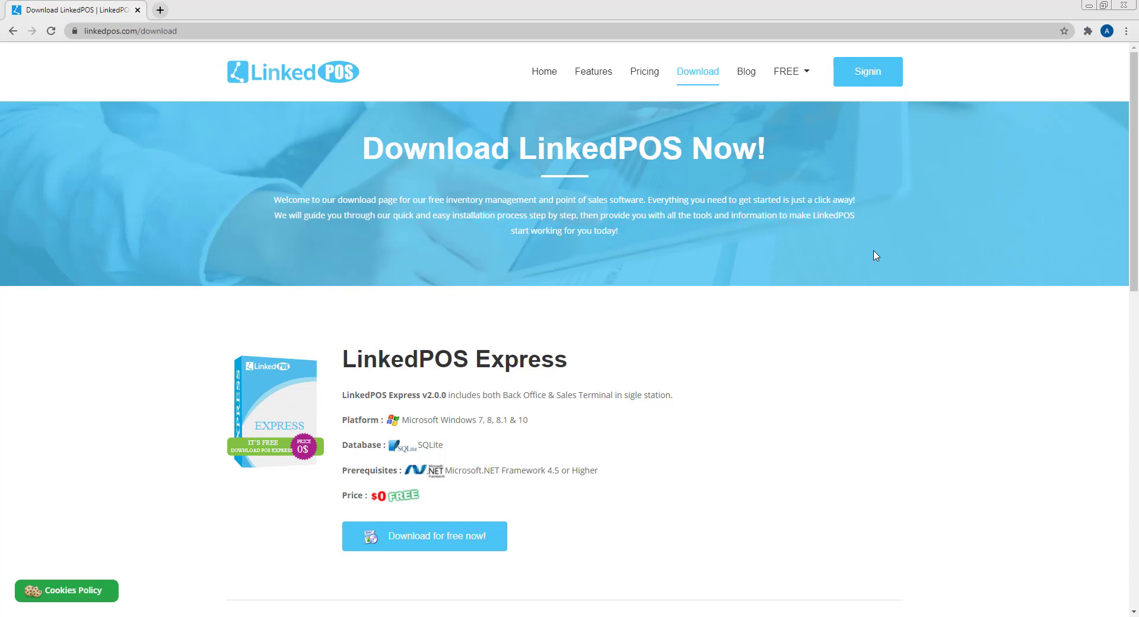
{"action": "scroll", "coordinate": [875, 255], "scroll_direction": "down", "scroll_amount": 9}
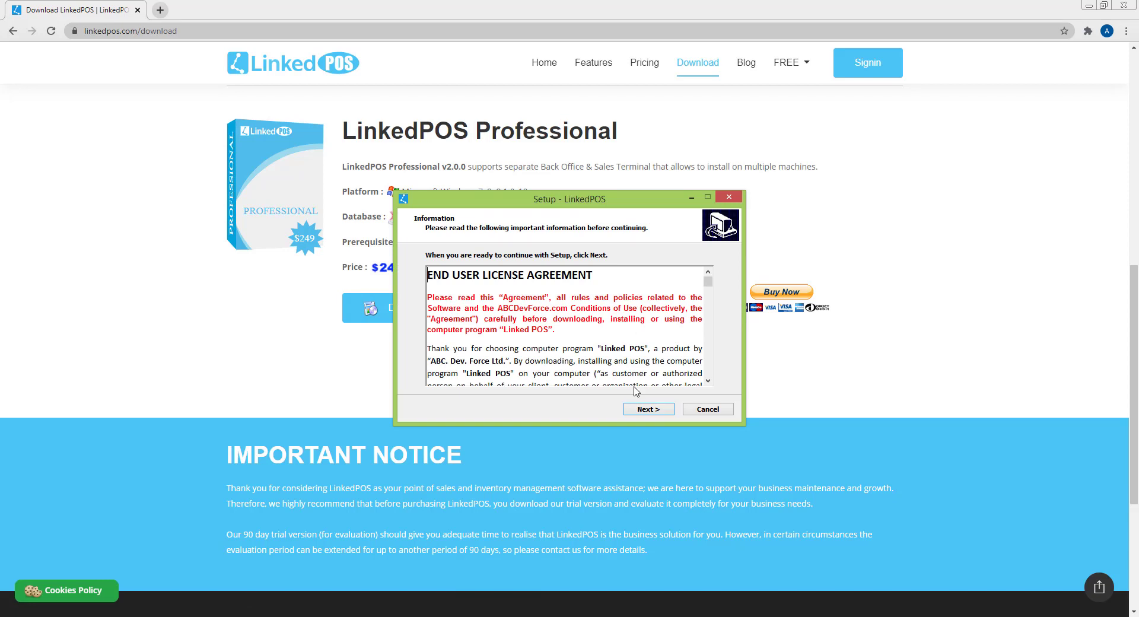
- Accept the license, install LinkedPOS, and finish setup with Launch LinkedPOS checked
{"action": "left_click", "coordinate": [639, 409]}
{"action": "left_click", "coordinate": [640, 409]}
{"action": "left_click", "coordinate": [639, 410]}
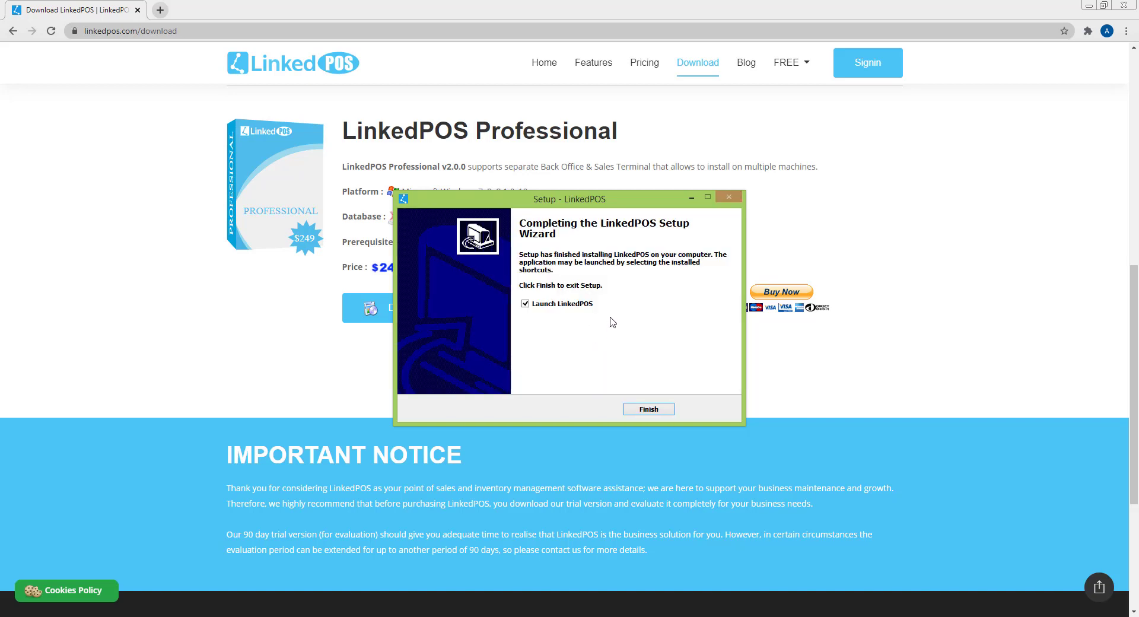
{"action": "left_click", "coordinate": [648, 409]}
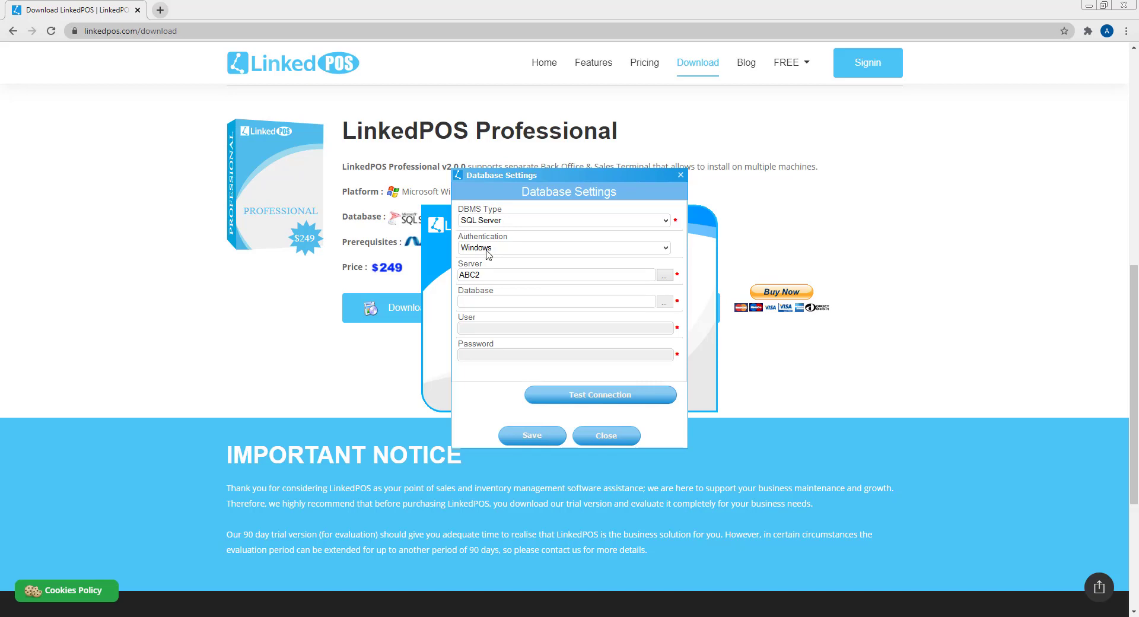
- Leave Authentication on Windows and browse for SQL Server instances beside the Server field
{"action": "left_click", "coordinate": [487, 254]}
{"action": "left_click", "coordinate": [487, 254]}
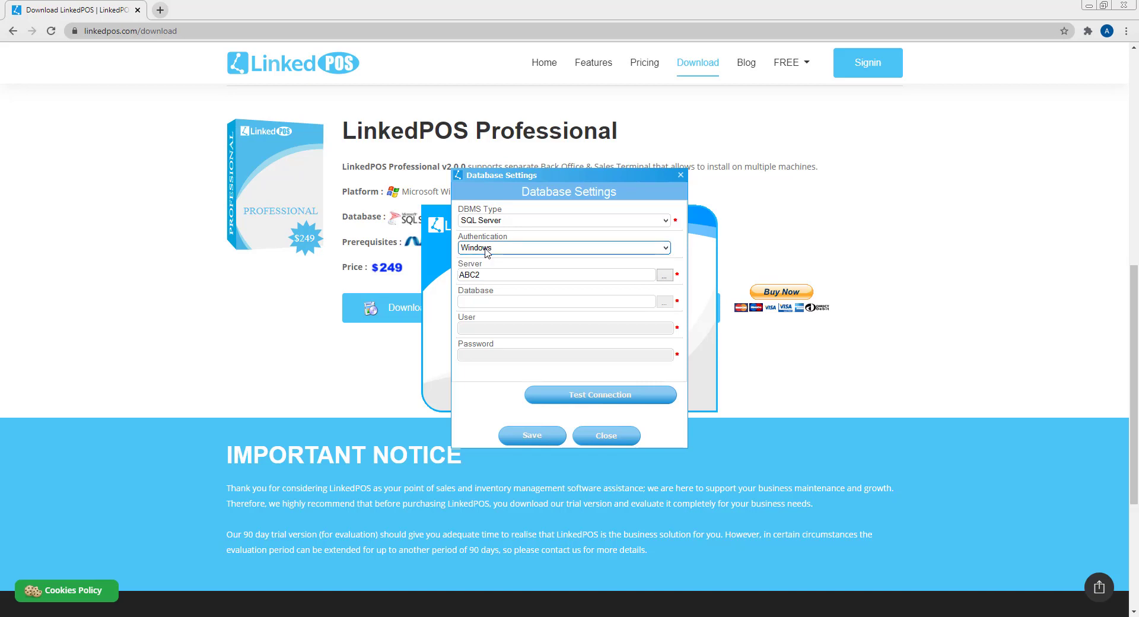
{"action": "left_click", "coordinate": [488, 254]}
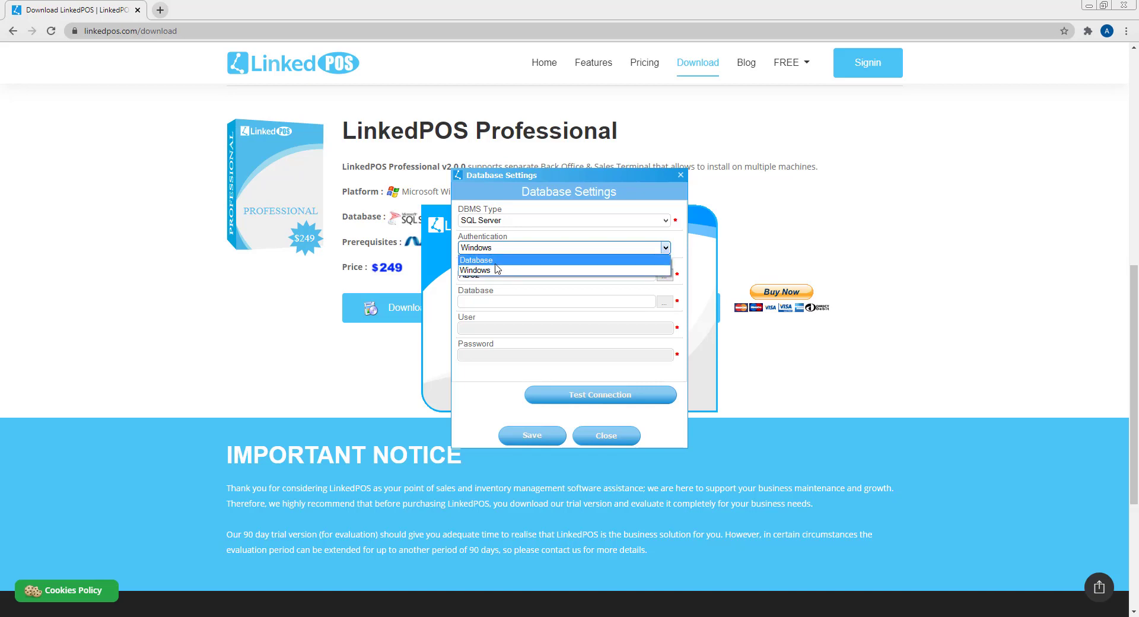
{"action": "left_click", "coordinate": [491, 260]}
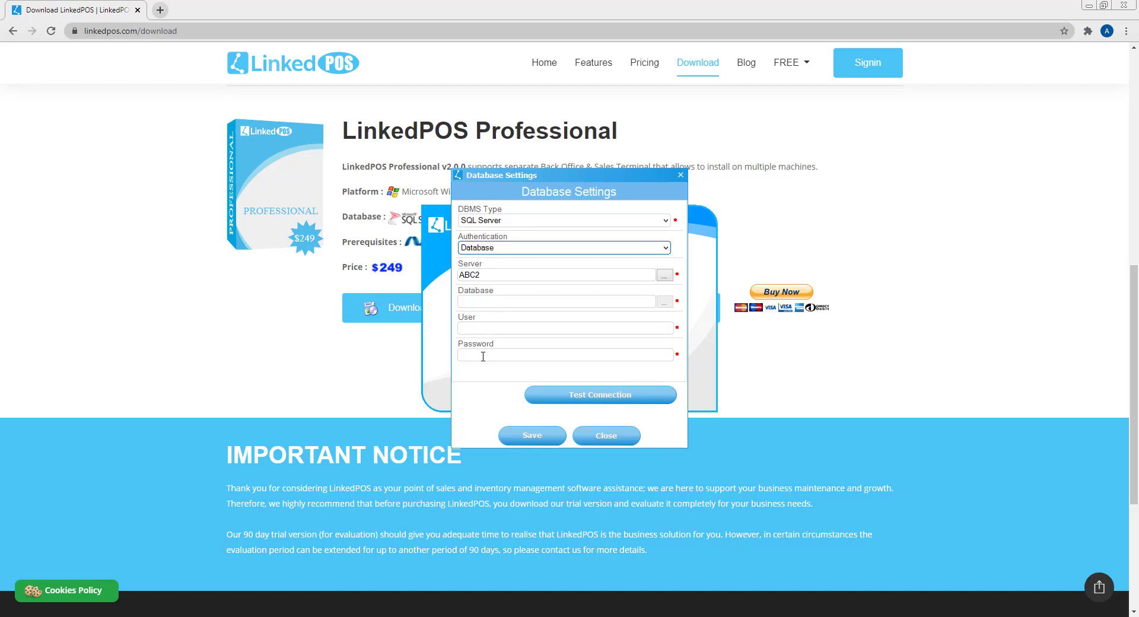
{"action": "left_click", "coordinate": [489, 249]}
{"action": "left_click", "coordinate": [488, 270]}
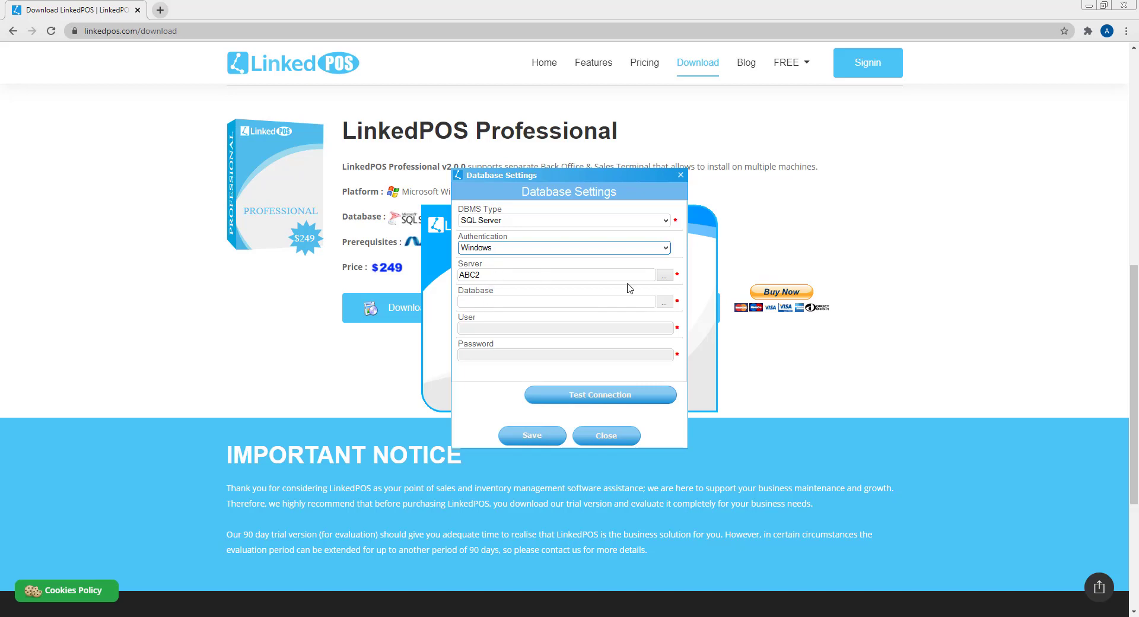
{"action": "left_click", "coordinate": [662, 277]}
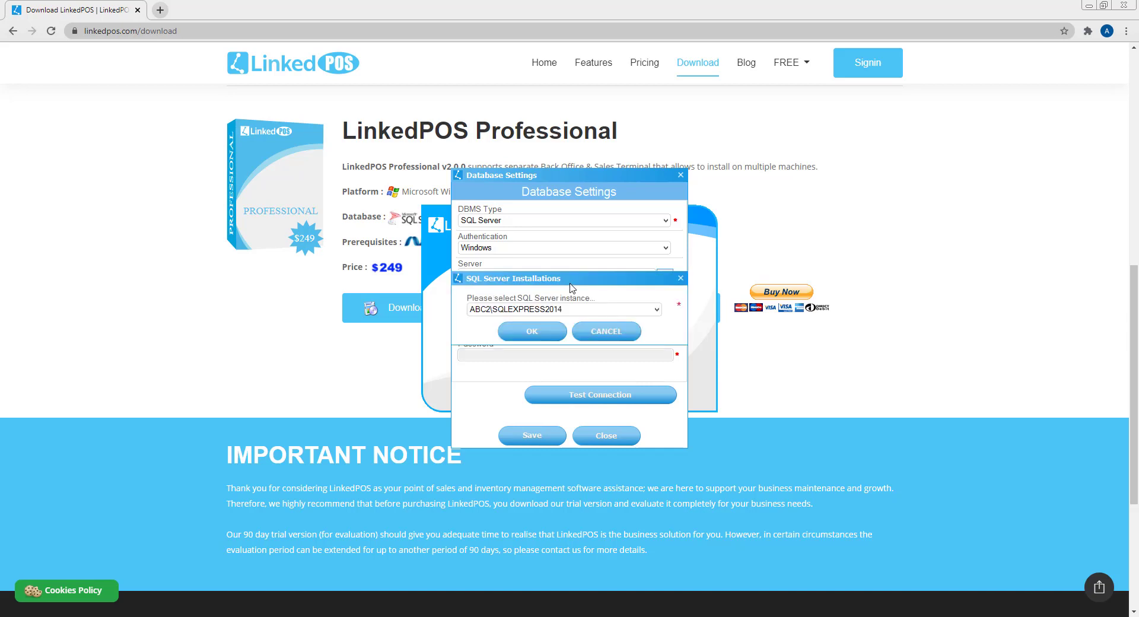
- Choose ABC2\SQLEXPRESS2014, enter database LinkedPOS-en, and confirm the connection test succeeds
{"action": "left_click", "coordinate": [533, 328]}
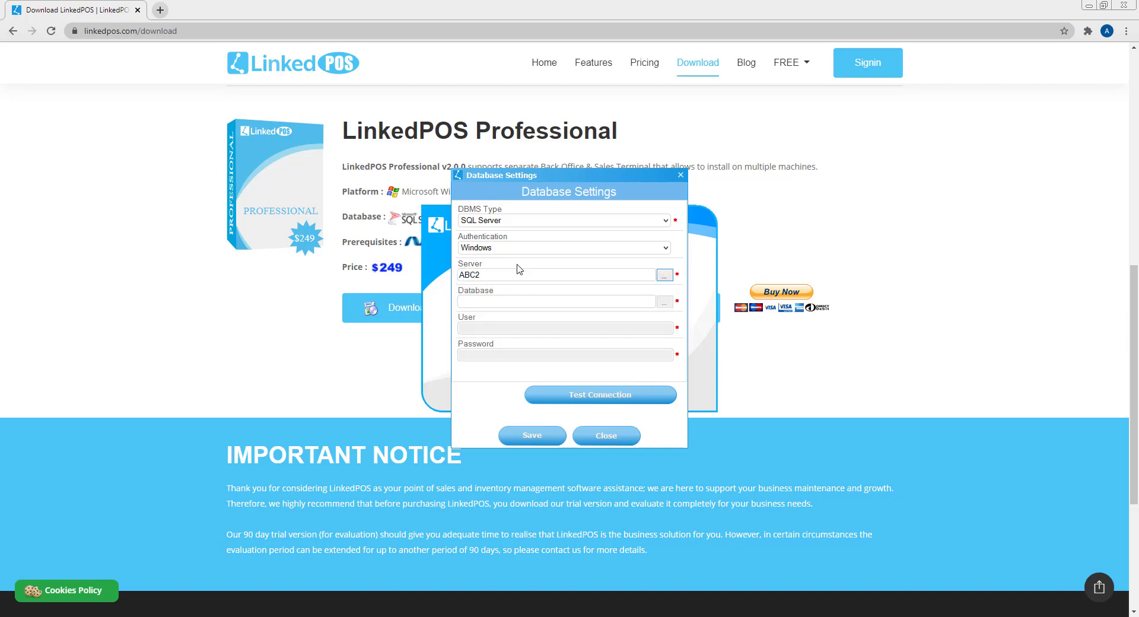
{"action": "left_click", "coordinate": [524, 299]}
{"action": "type", "text": "Linked"}
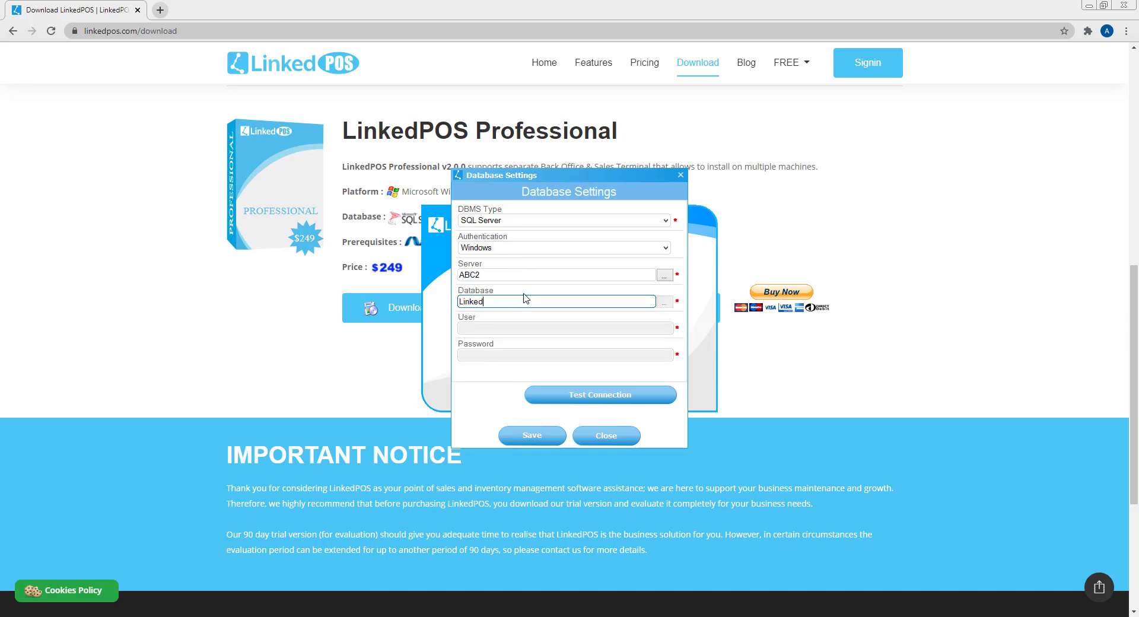
{"action": "type", "text": "POS-en"}
{"action": "left_click", "coordinate": [582, 400]}
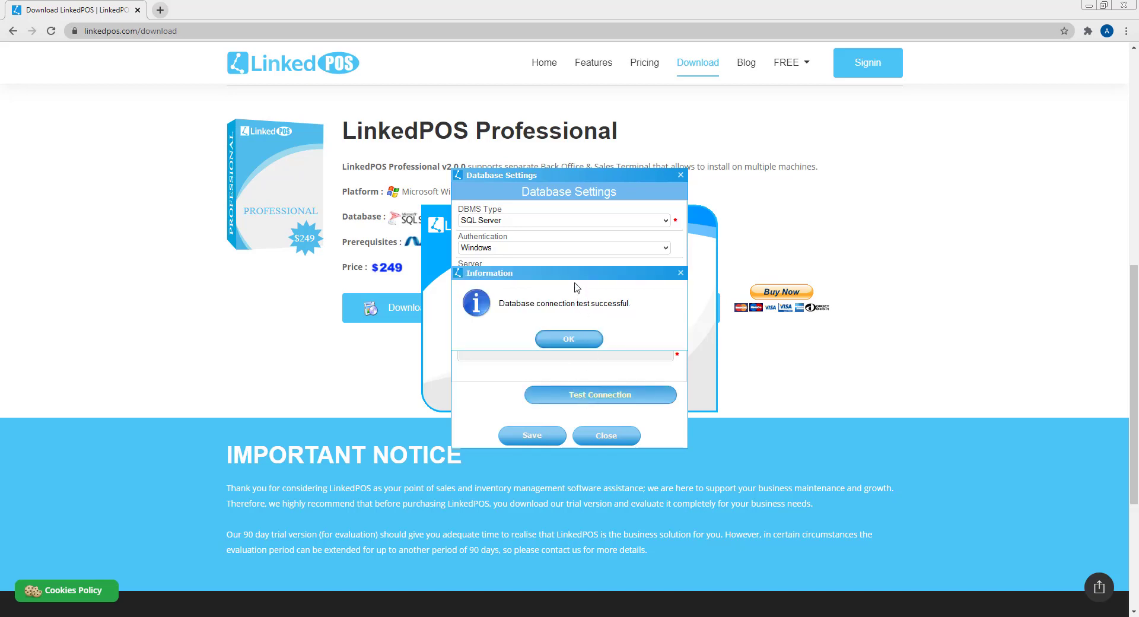
{"action": "left_click", "coordinate": [580, 337]}
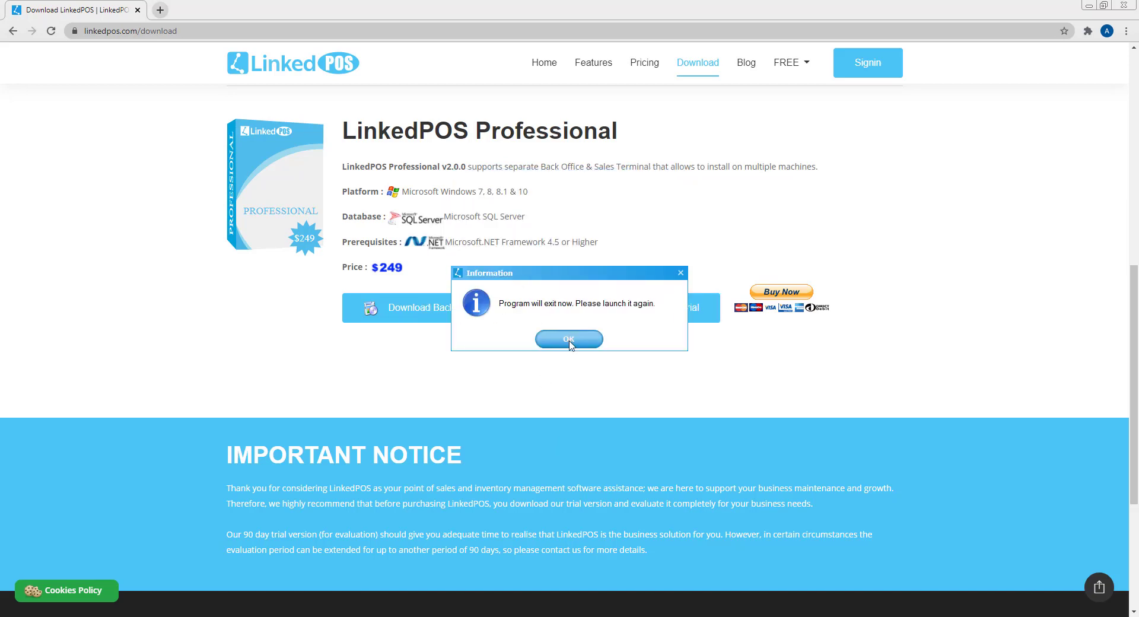
- Enter a new Admin password, retype it to confirm, and save it
{"action": "left_click", "coordinate": [569, 340]}
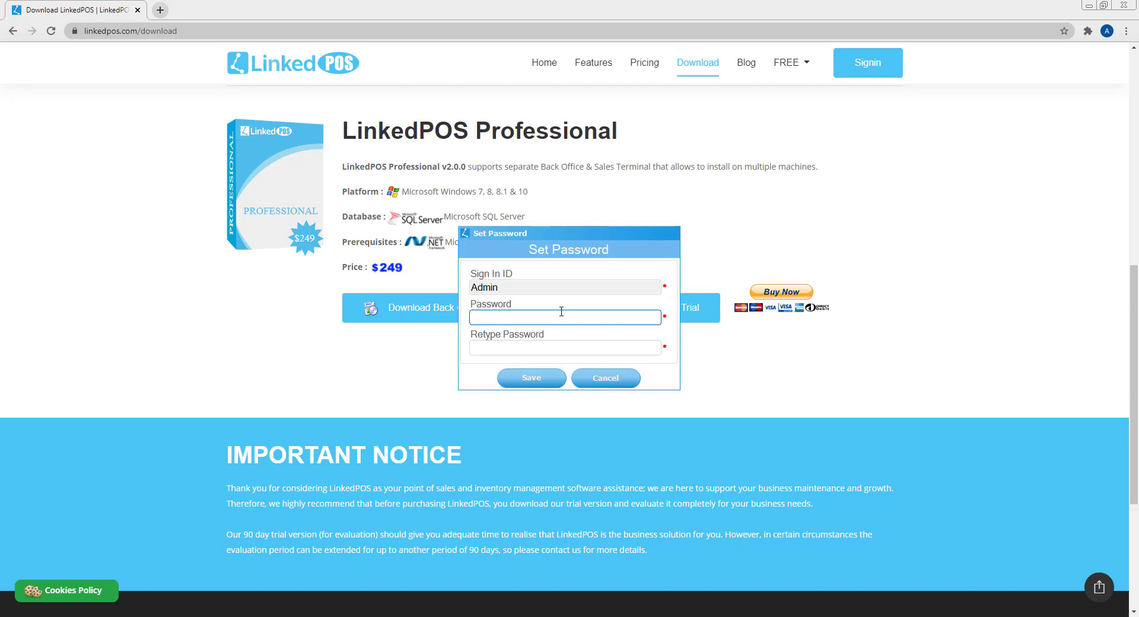
{"action": "type", "text": "12345678"}
{"action": "left_click", "coordinate": [572, 344]}
{"action": "type", "text": "123456"}
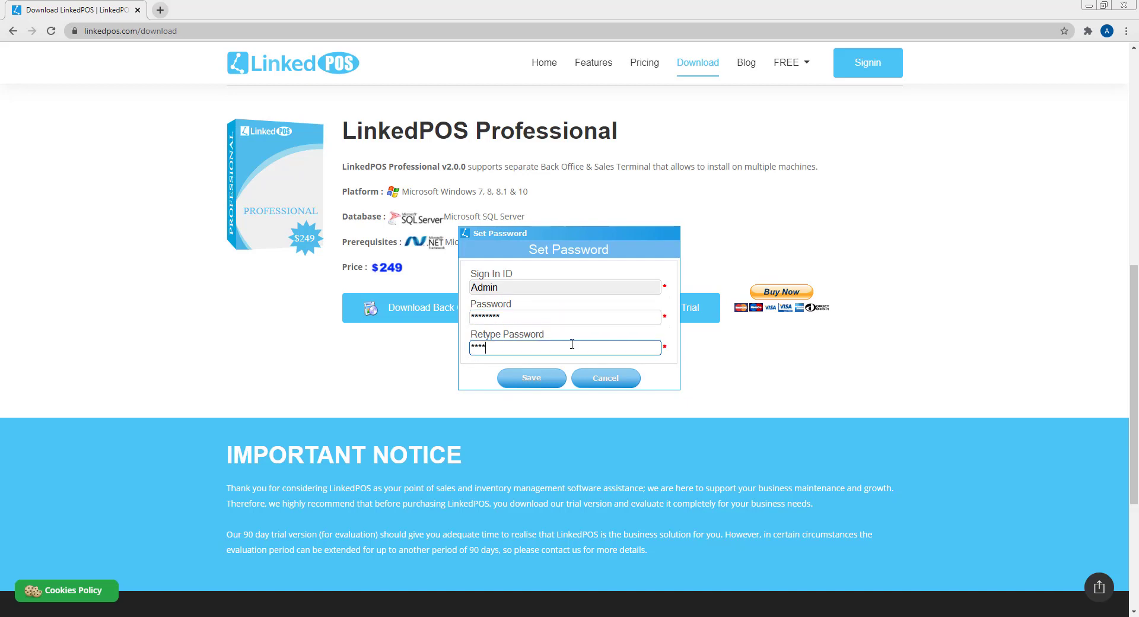
{"action": "type", "text": "78"}
{"action": "left_click", "coordinate": [549, 379]}
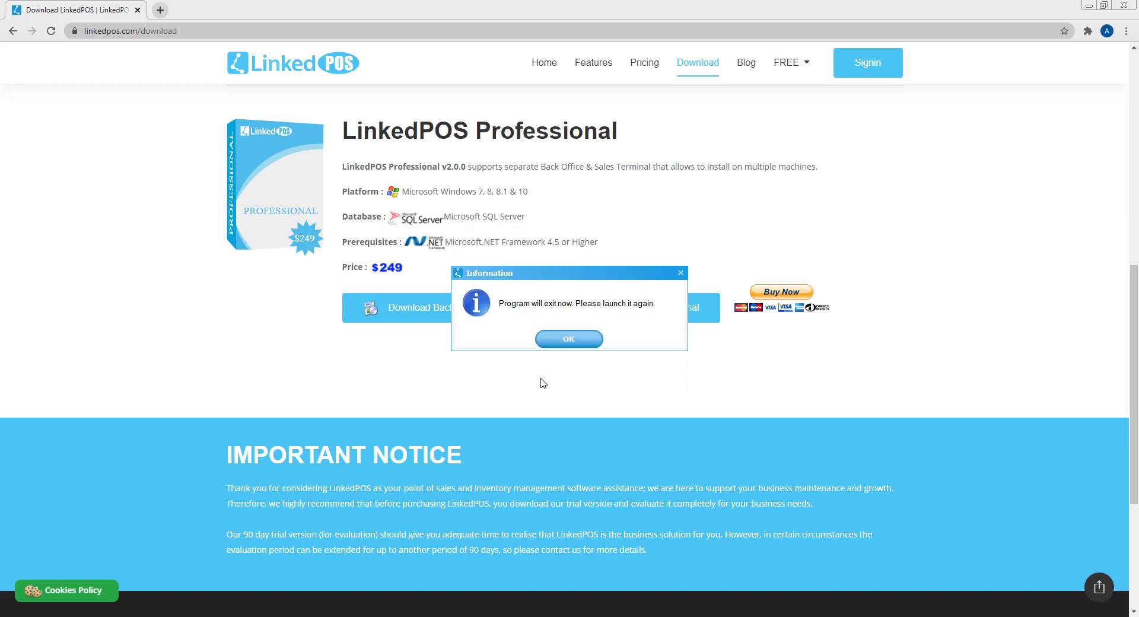
- Sign in to LinkedPOS as Admin with the account password
{"action": "left_click", "coordinate": [566, 340]}
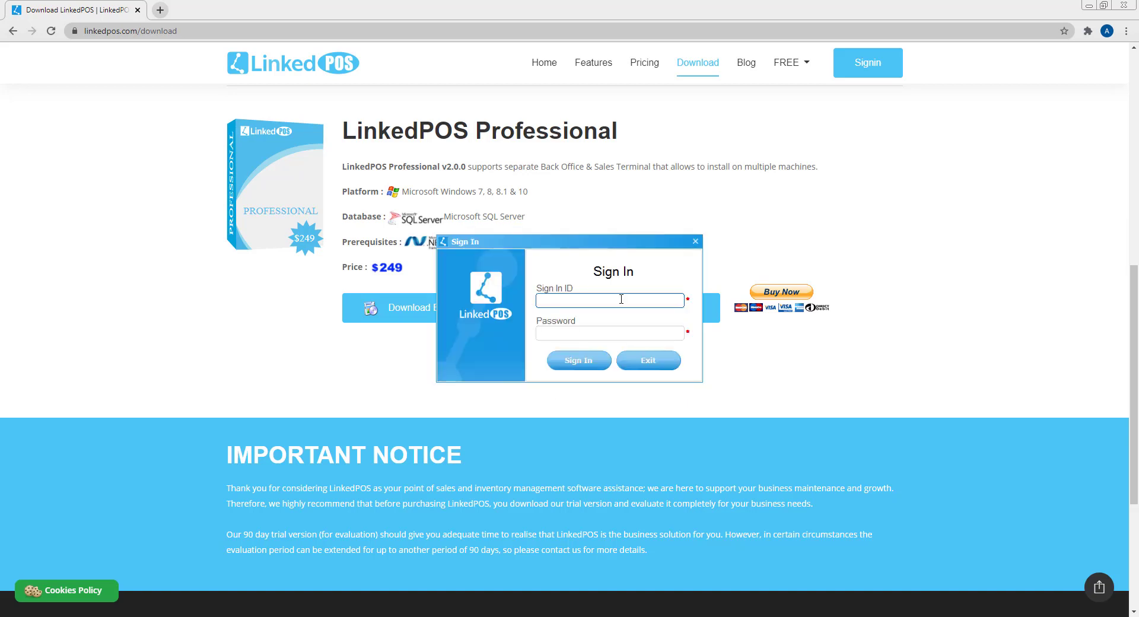
{"action": "type", "text": "Admin"}
{"action": "key", "text": "Tab"}
{"action": "type", "text": "1234567"}
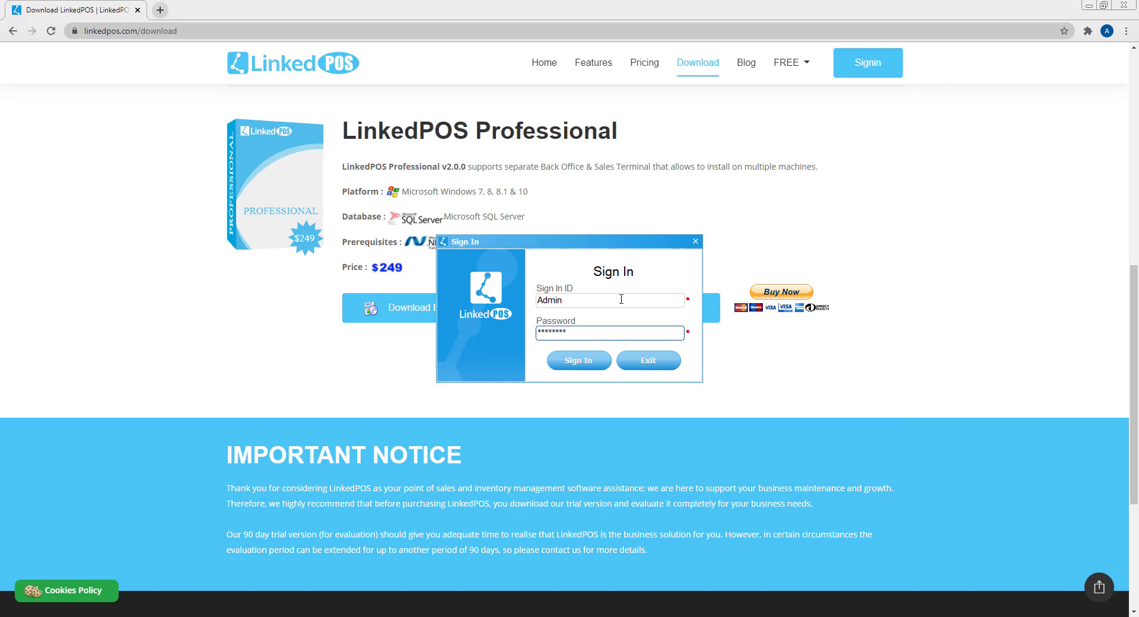
{"action": "left_click", "coordinate": [571, 360]}
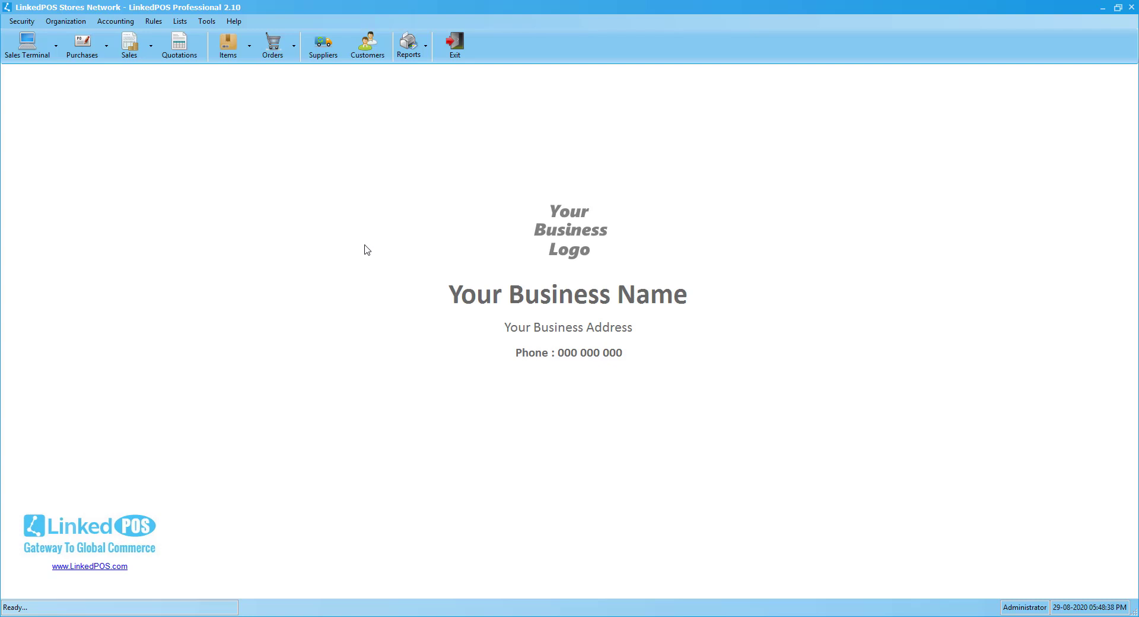
- Check the product license details under Help > License
{"action": "left_click", "coordinate": [238, 23]}
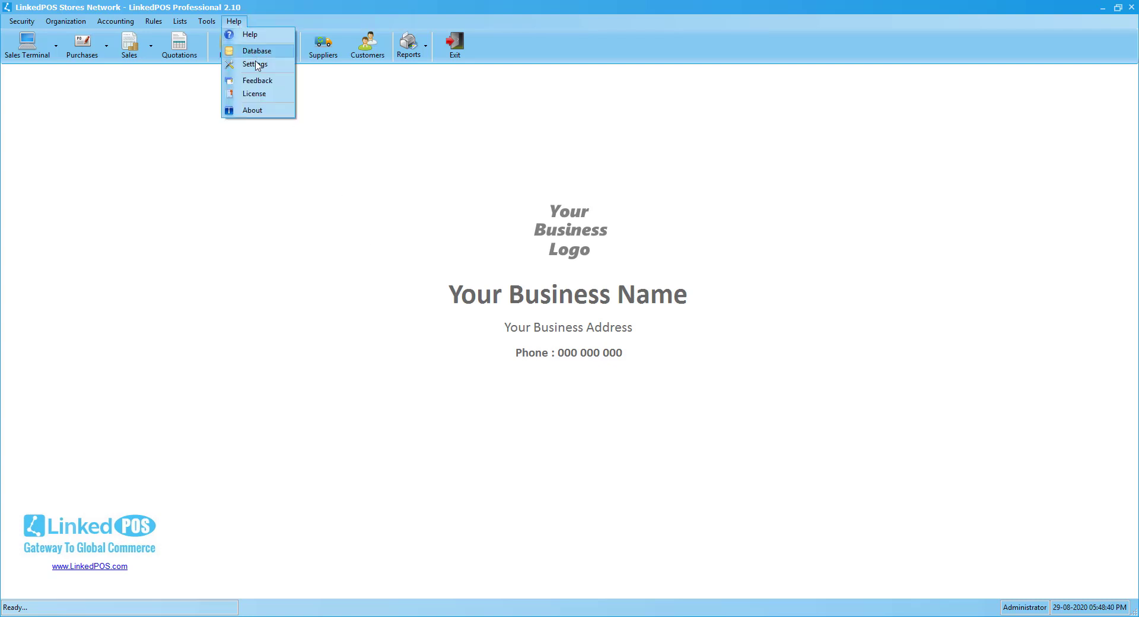
{"action": "left_click", "coordinate": [262, 94]}
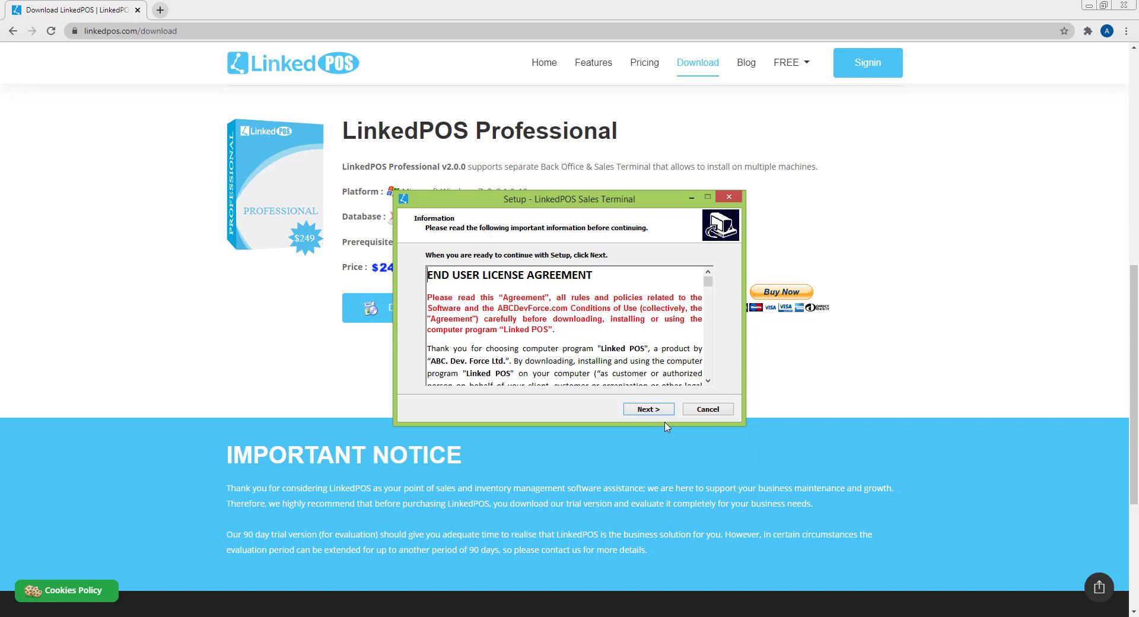
- Accept the Sales Terminal license, install it, and finish the setup
{"action": "left_click", "coordinate": [641, 411]}
{"action": "left_click", "coordinate": [640, 411]}
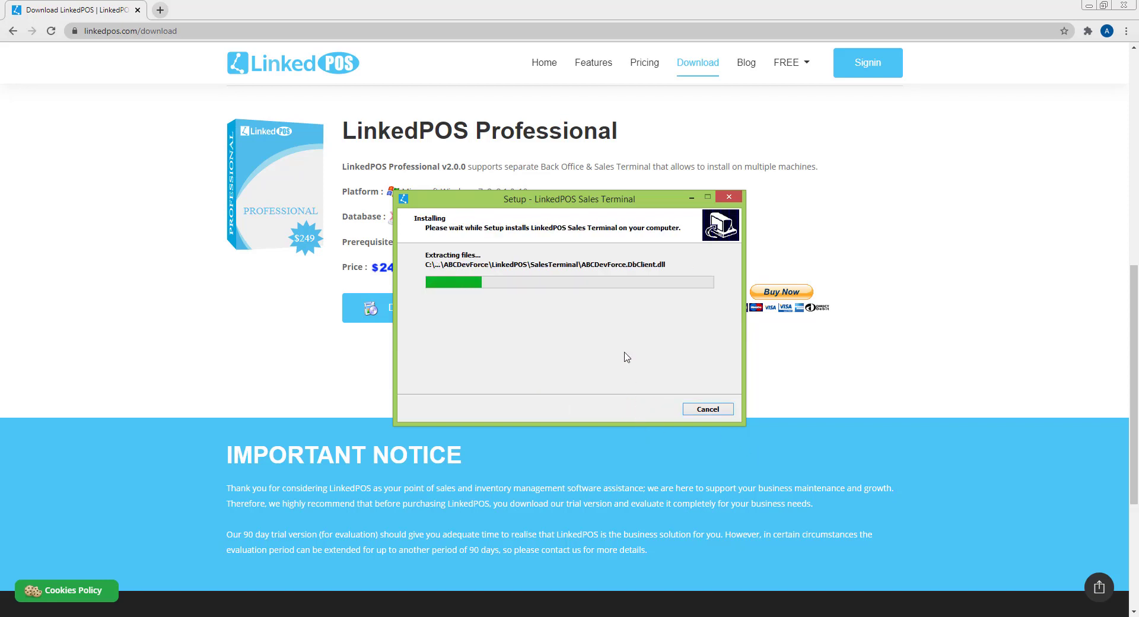
{"action": "left_click", "coordinate": [632, 407]}
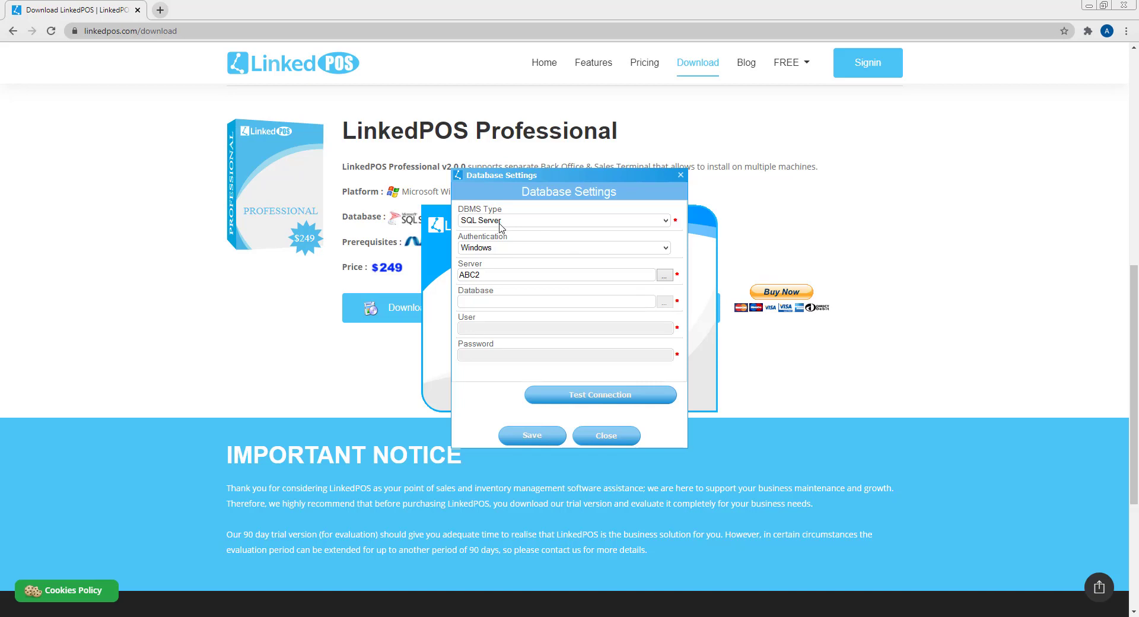
- Enter database LinkedPOS-en, confirm the connection test succeeds, and save the settings
{"action": "left_click", "coordinate": [507, 298]}
{"action": "type", "text": "LinkedPOS-en"}
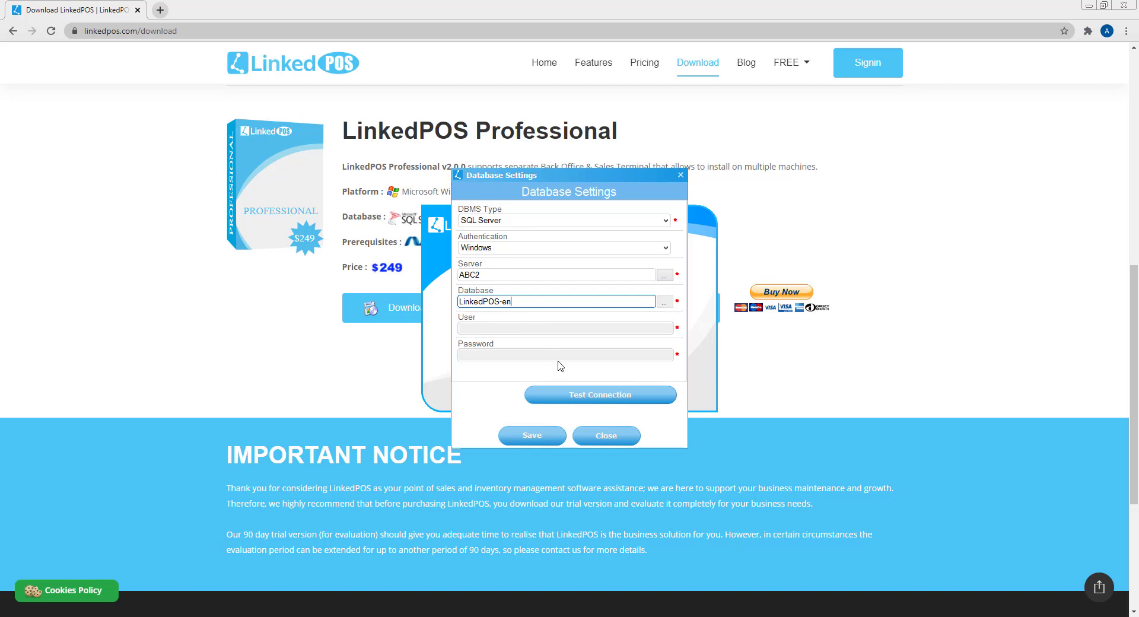
{"action": "left_click", "coordinate": [573, 392]}
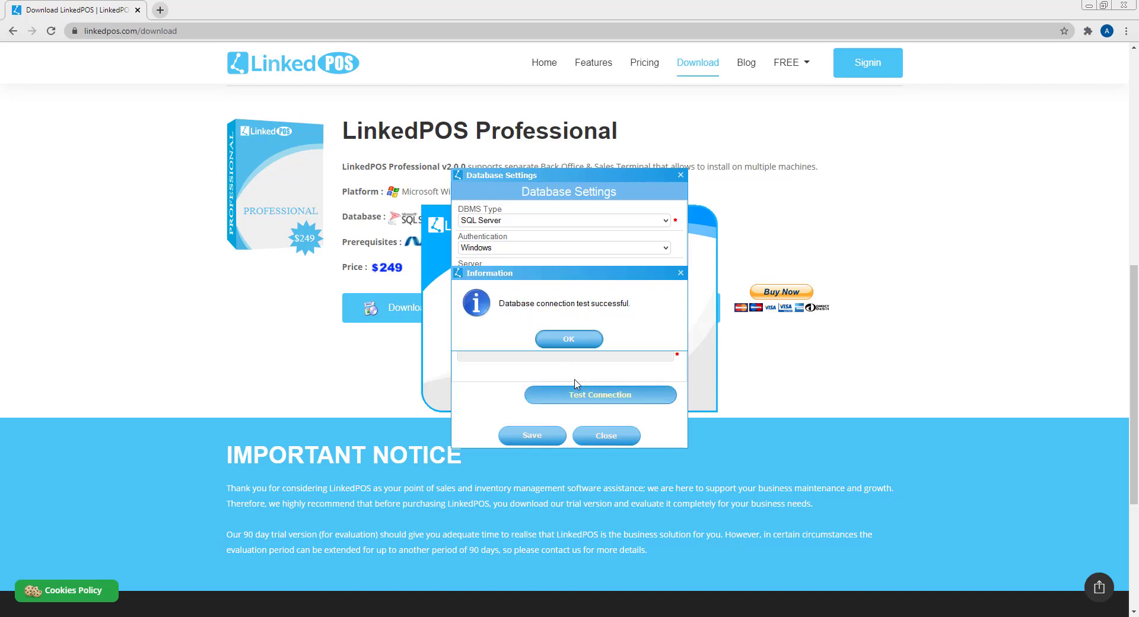
{"action": "left_click", "coordinate": [571, 342]}
{"action": "left_click", "coordinate": [537, 435]}
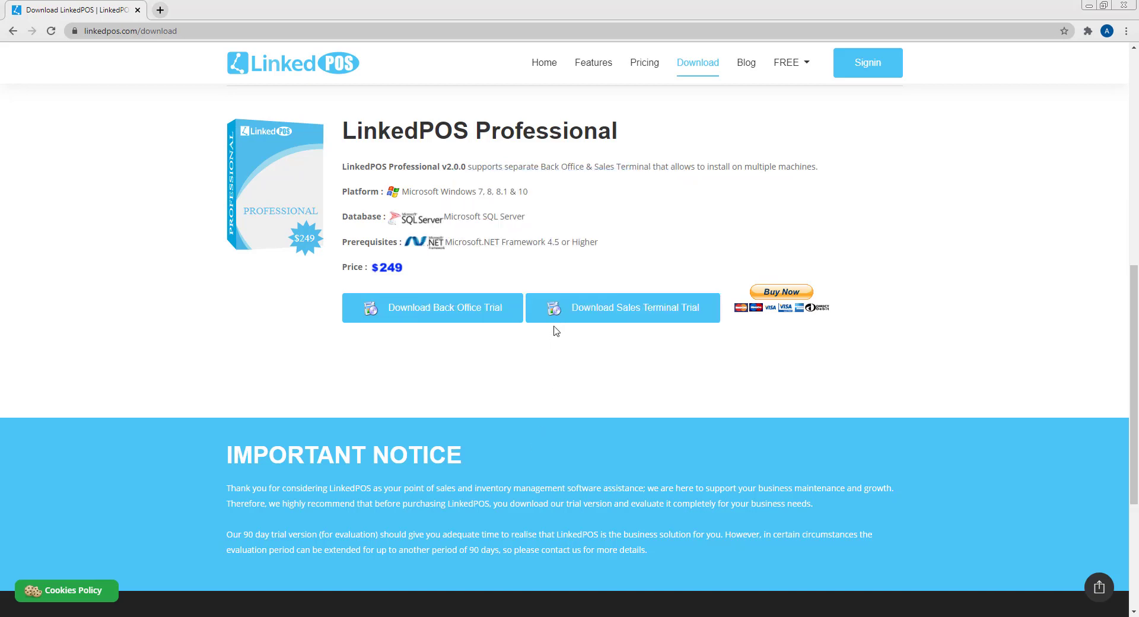
{"action": "left_click", "coordinate": [569, 339]}
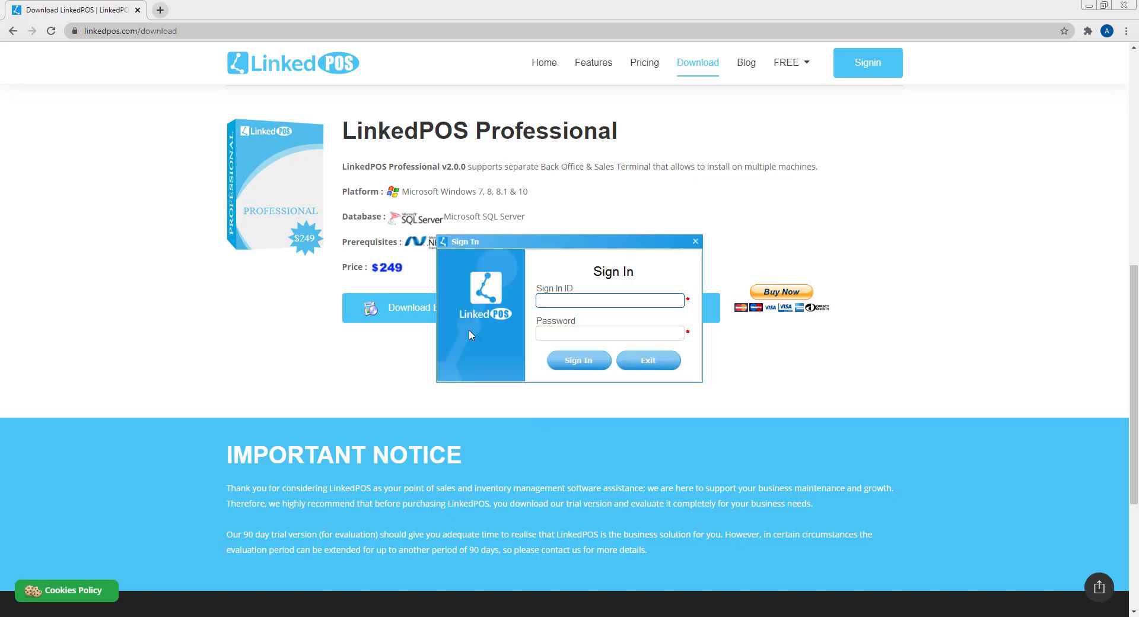
- Sign in to the Sales Terminal as Admin and acknowledge the client station warning
{"action": "type", "text": "Admin"}
{"action": "key", "text": "Tab"}
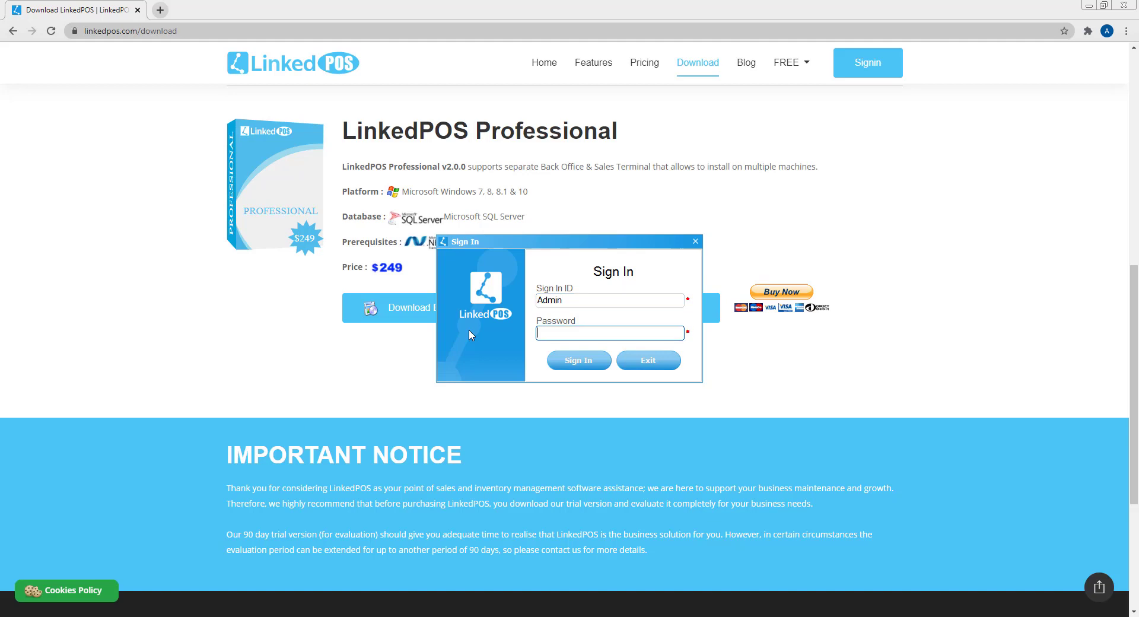
{"action": "type", "text": "********"}
{"action": "key", "text": "Return"}
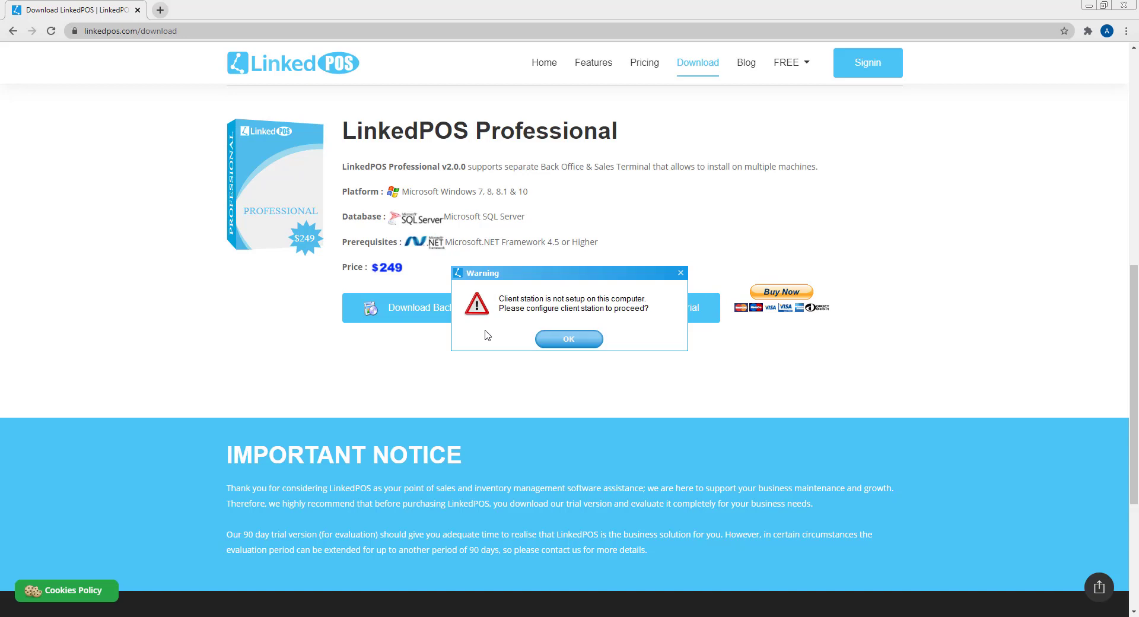
{"action": "left_click", "coordinate": [553, 340]}
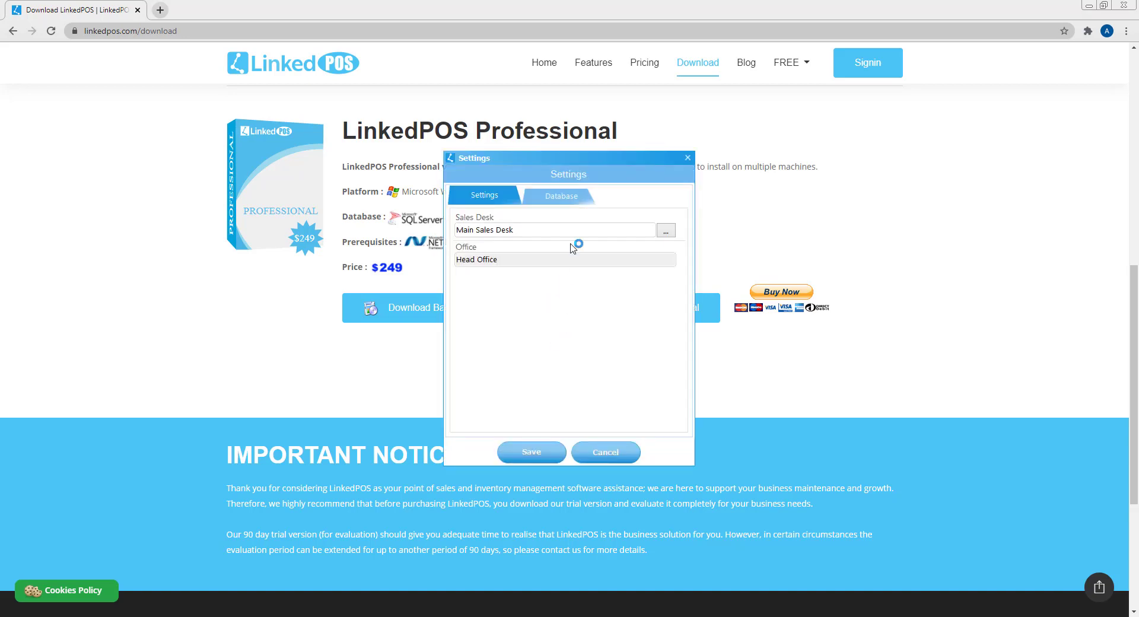
- Create a new sales desk named 'Salesdesk2' from the Sales Desk lookup and select it
{"action": "left_click", "coordinate": [667, 231]}
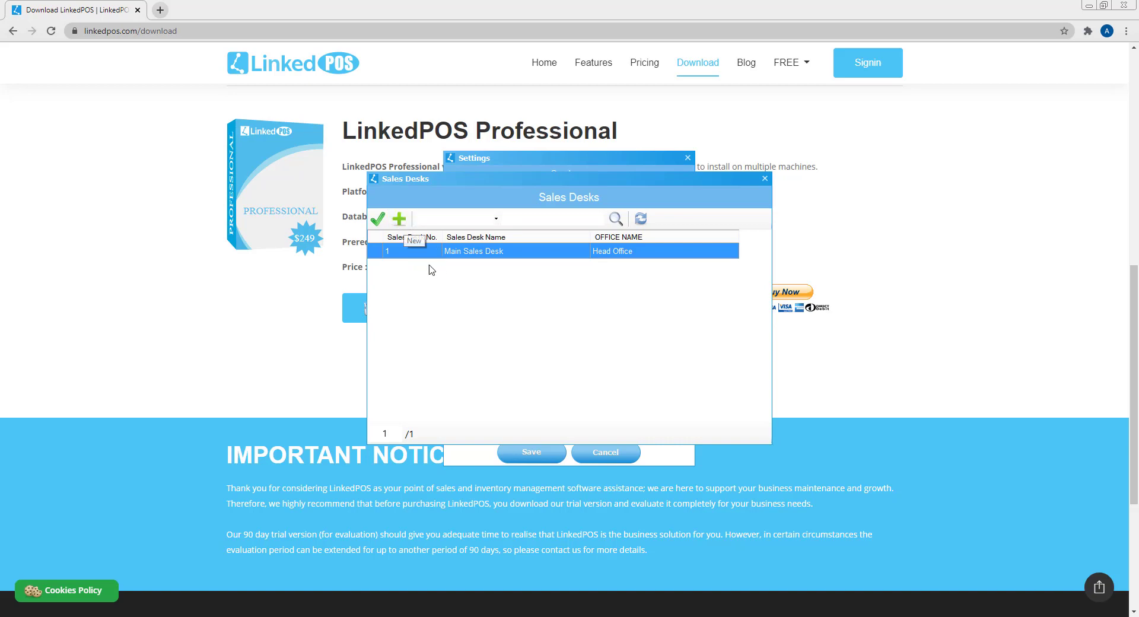
{"action": "left_click", "coordinate": [400, 219]}
{"action": "left_click", "coordinate": [496, 262]}
{"action": "type", "text": "Salesdesk2"}
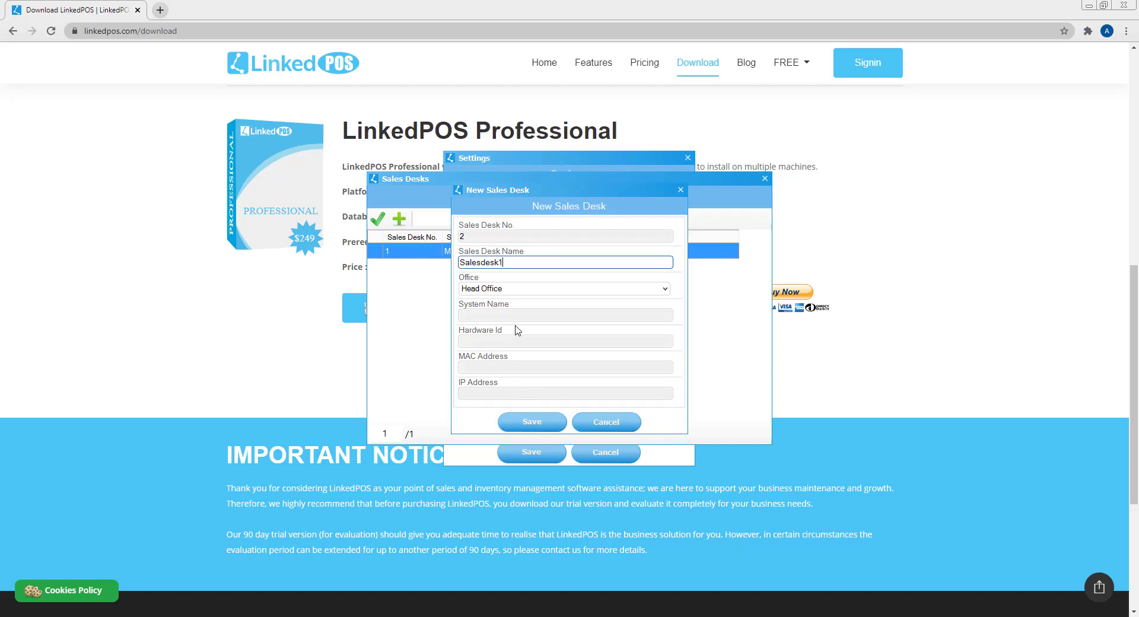
{"action": "left_click", "coordinate": [534, 420]}
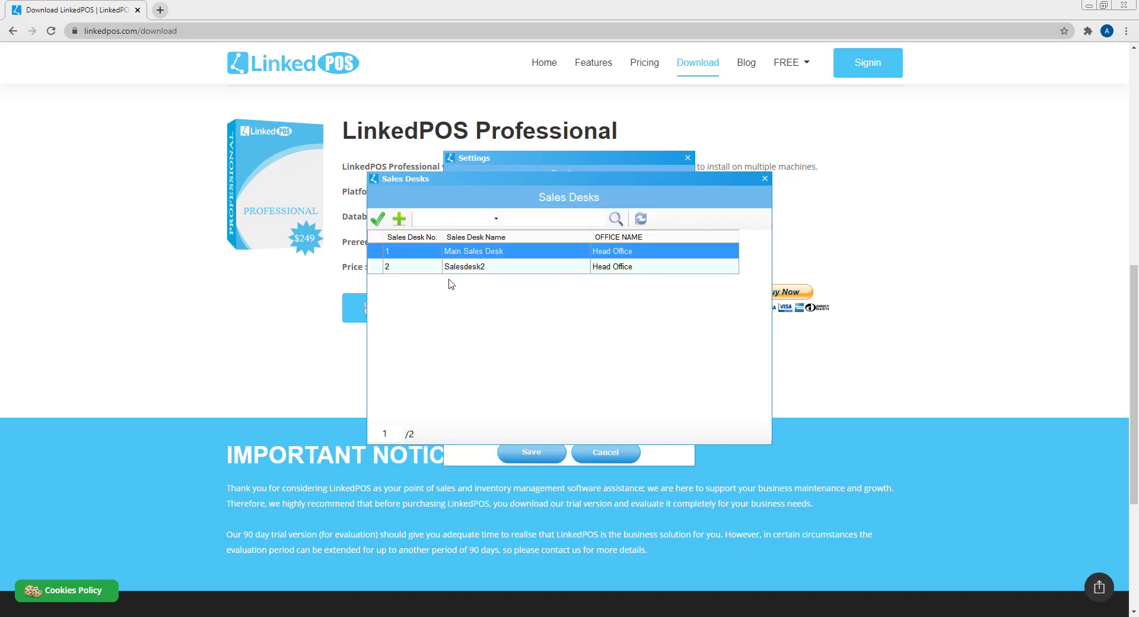
{"action": "left_click", "coordinate": [458, 268]}
{"action": "left_click", "coordinate": [374, 217]}
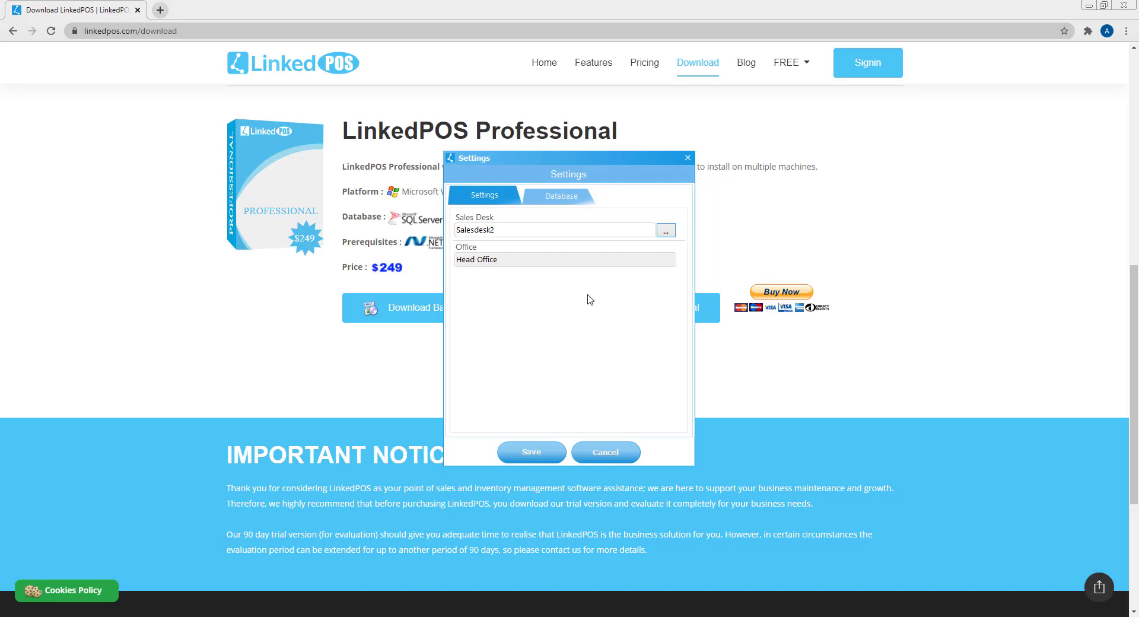
- Confirm the LinkedPOS-en database connection tests successfully, then save the station settings and accept the exit notice
{"action": "left_click", "coordinate": [566, 198]}
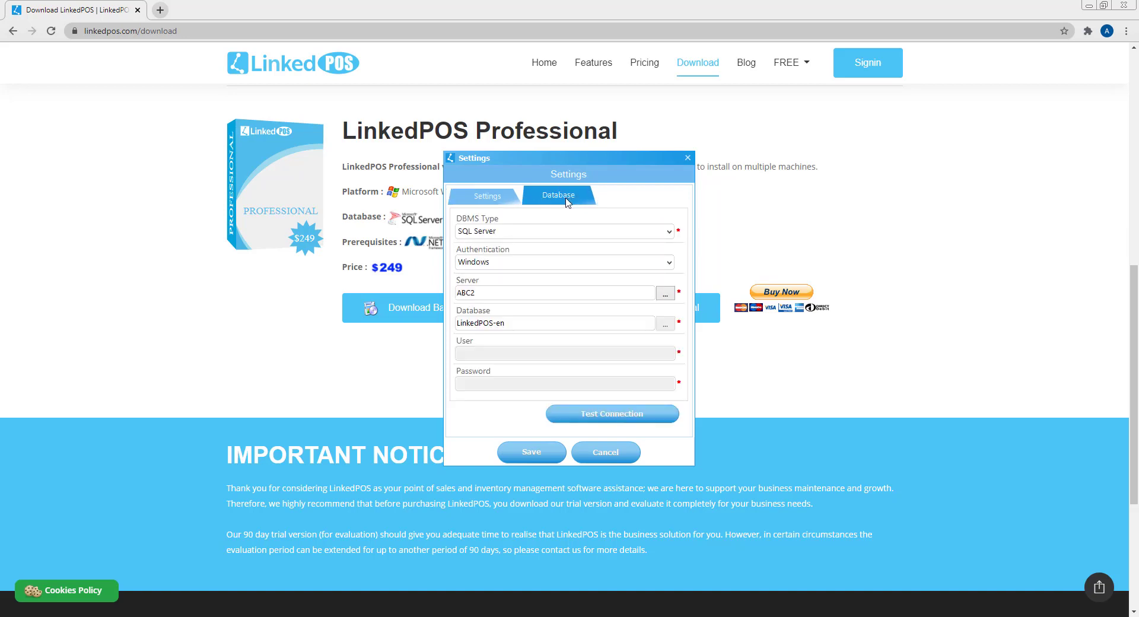
{"action": "left_click_drag", "start_coordinate": [542, 323], "coordinate": [443, 323]}
{"action": "left_click", "coordinate": [591, 412]}
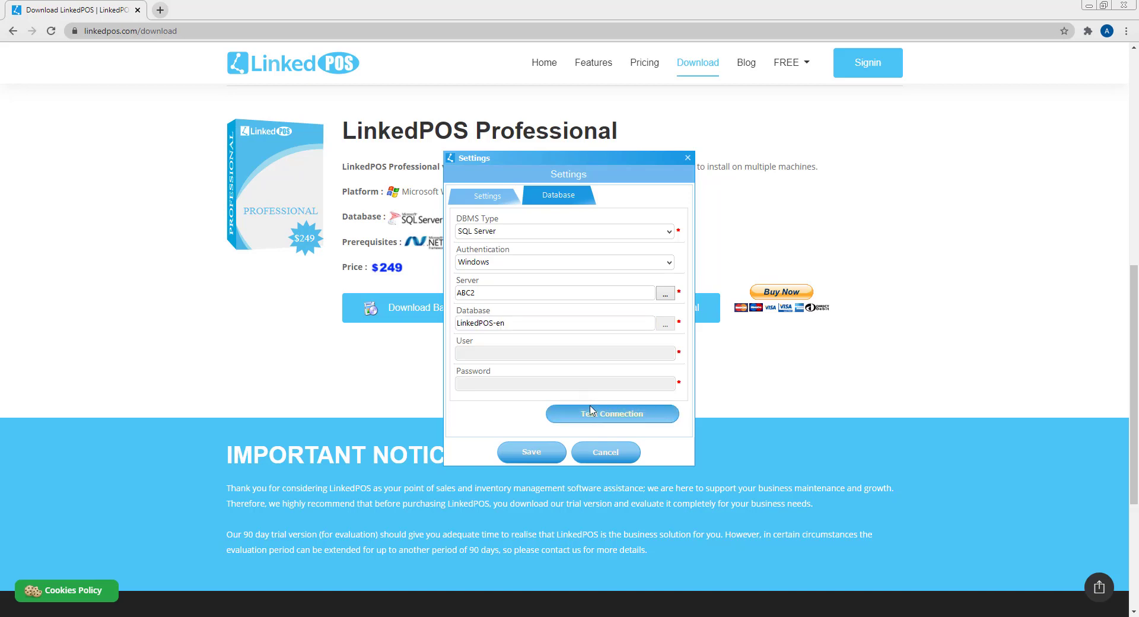
{"action": "left_click", "coordinate": [578, 342]}
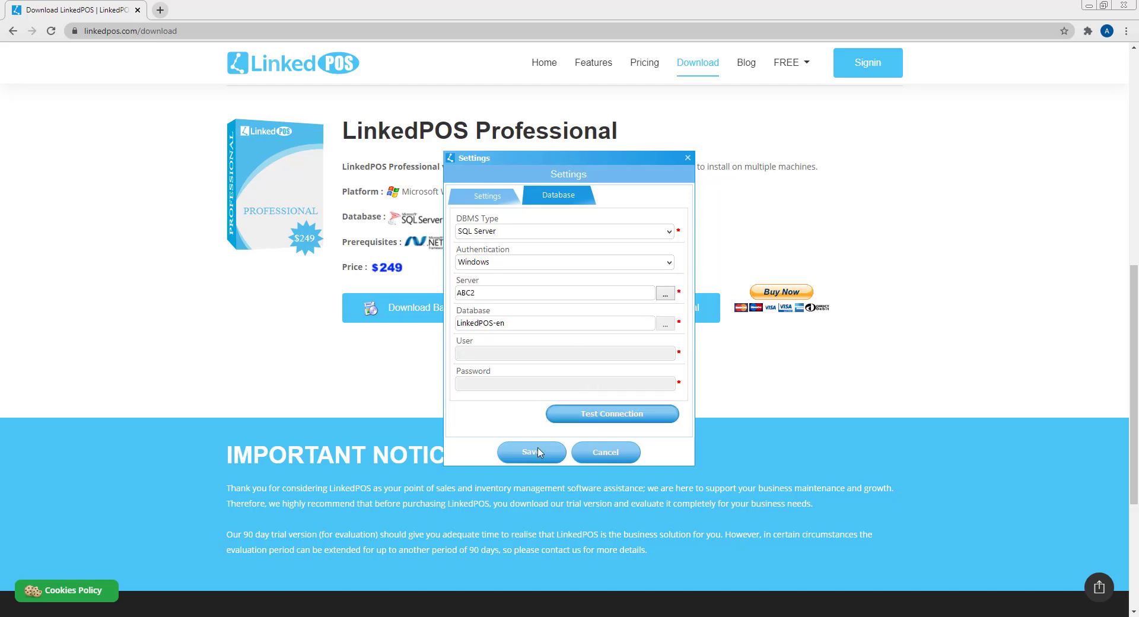
{"action": "left_click", "coordinate": [534, 453]}
{"action": "left_click", "coordinate": [575, 342]}
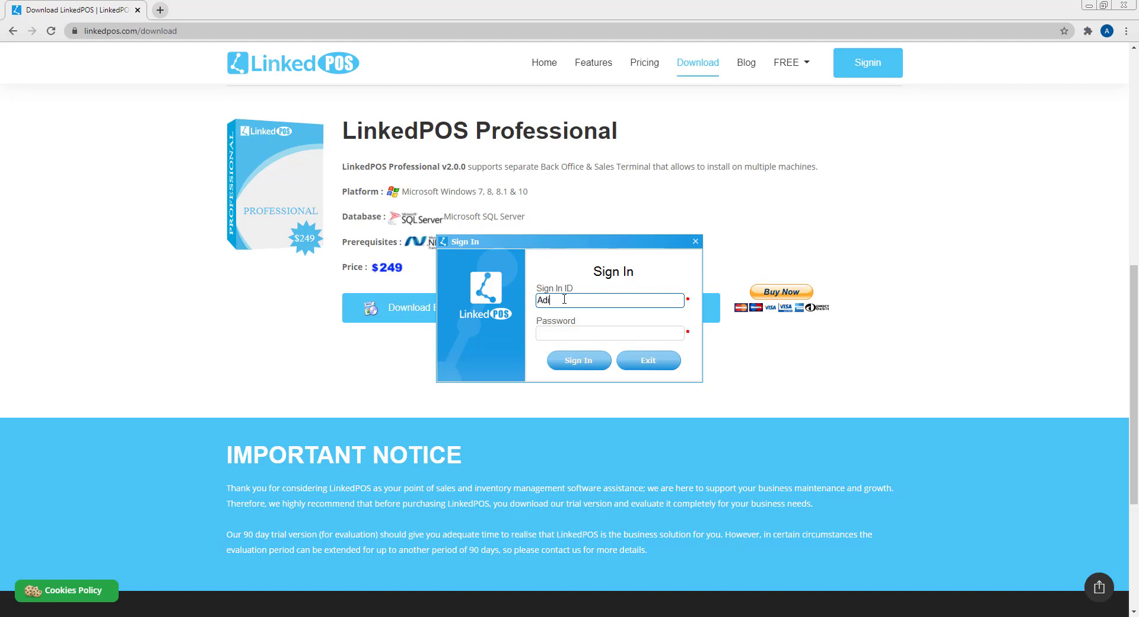
- Enter the administrator sign-in ID and password and submit them to reach the main window
{"action": "type", "text": "min"}
{"action": "key", "text": "Tab"}
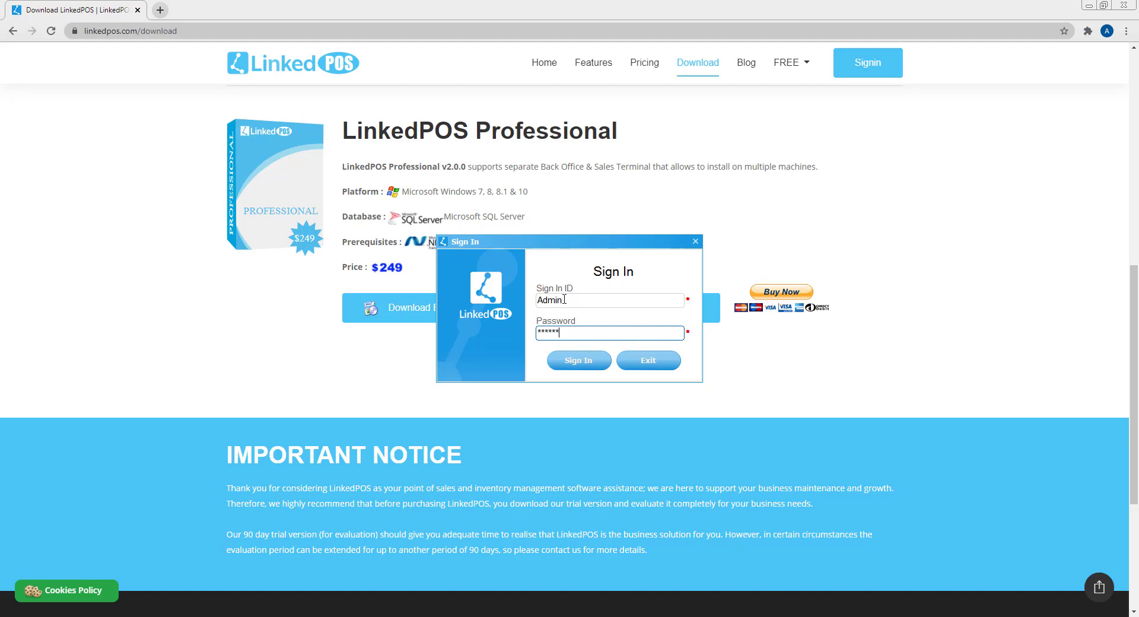
{"action": "key", "text": "Return"}
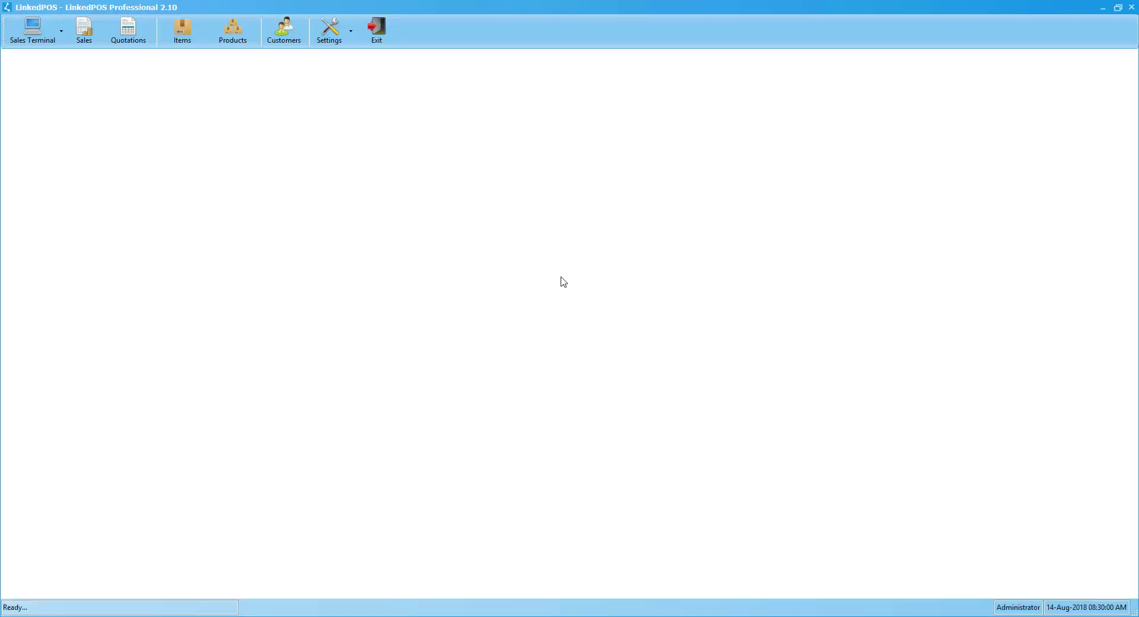